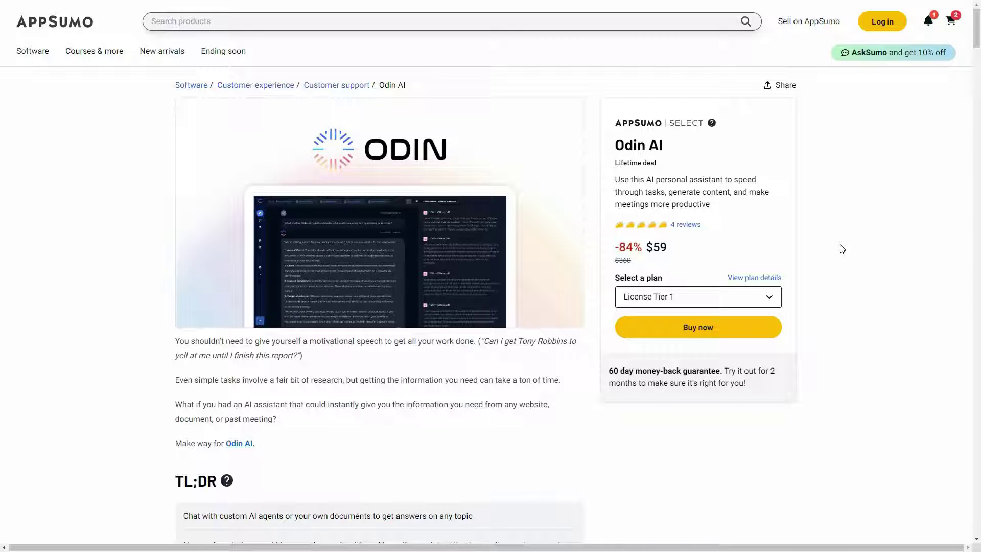
Scroll down the AppSumo Odin AI deal page to the features included in every plan
{"action": "scroll", "coordinate": [782, 252], "scroll_direction": "down", "scroll_amount": 2}
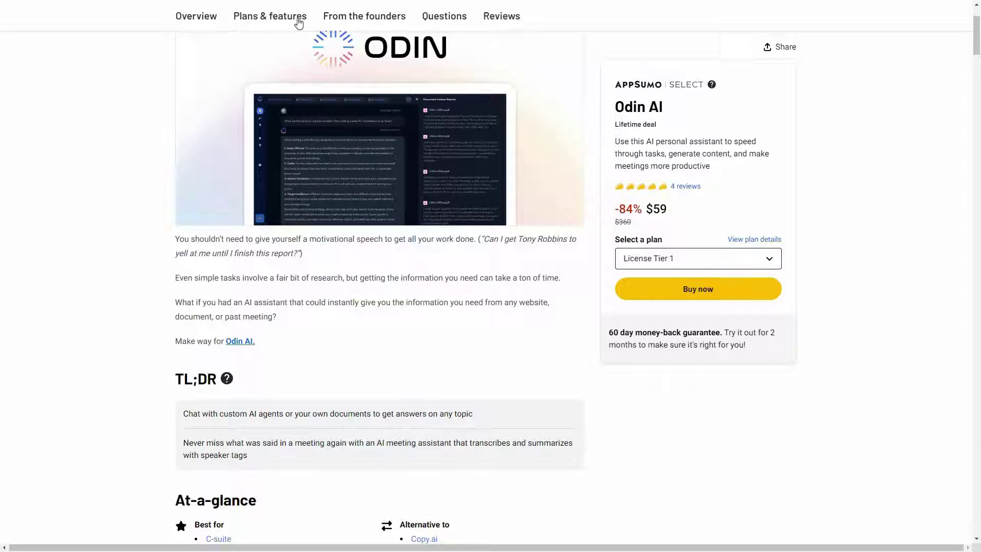
{"action": "scroll", "coordinate": [251, 225], "scroll_direction": "down", "scroll_amount": 10}
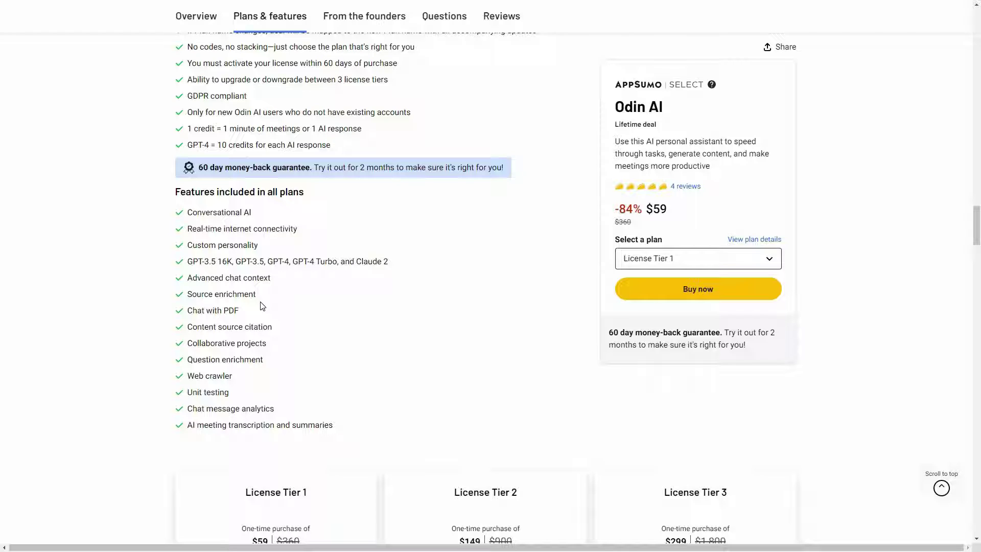
{"action": "scroll", "coordinate": [201, 271], "scroll_direction": "down", "scroll_amount": 1}
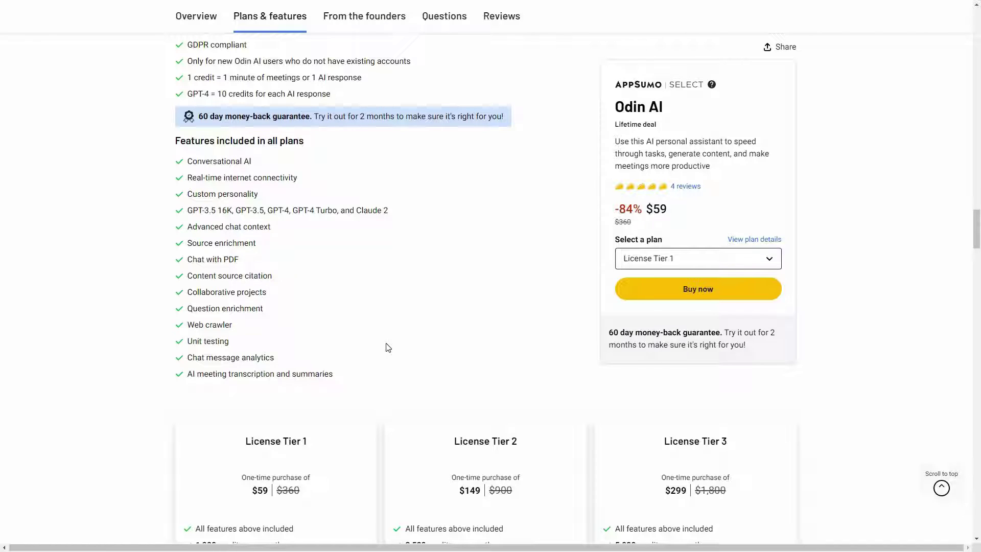
Compare License Tiers 1–3 at $59, $149 and $299 with their monthly credits
{"action": "scroll", "coordinate": [388, 346], "scroll_direction": "down", "scroll_amount": 4}
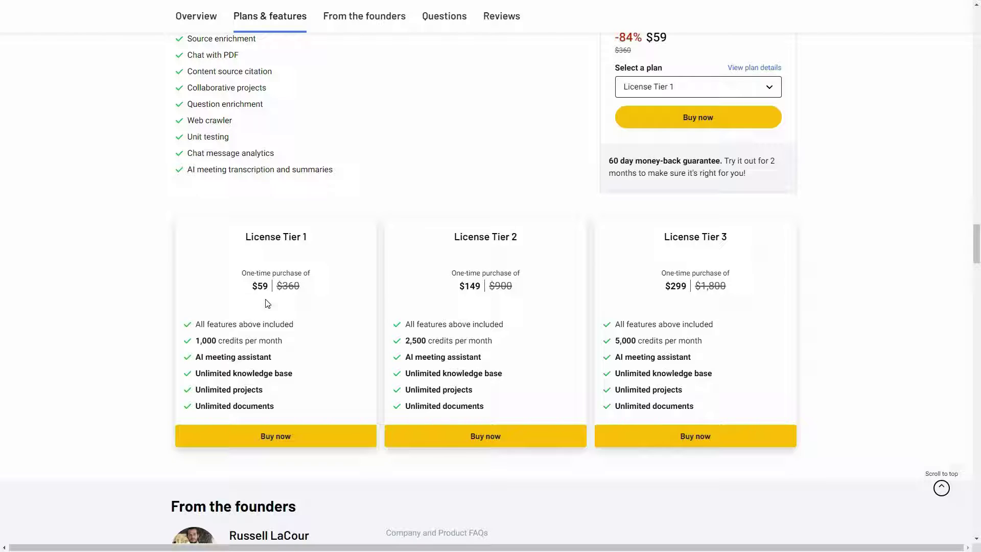
{"action": "scroll", "coordinate": [301, 294], "scroll_direction": "down", "scroll_amount": 1}
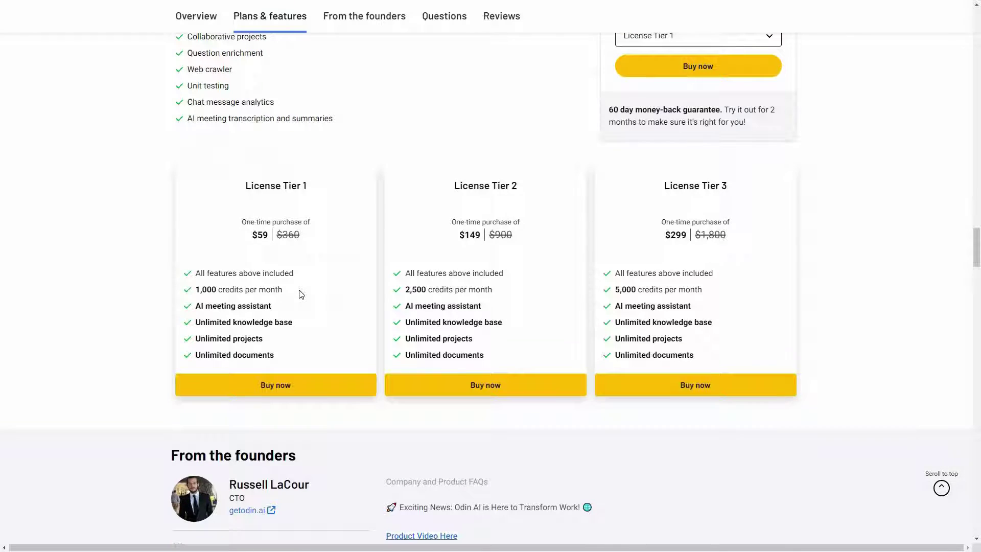
{"action": "scroll", "coordinate": [301, 294], "scroll_direction": "up", "scroll_amount": 4}
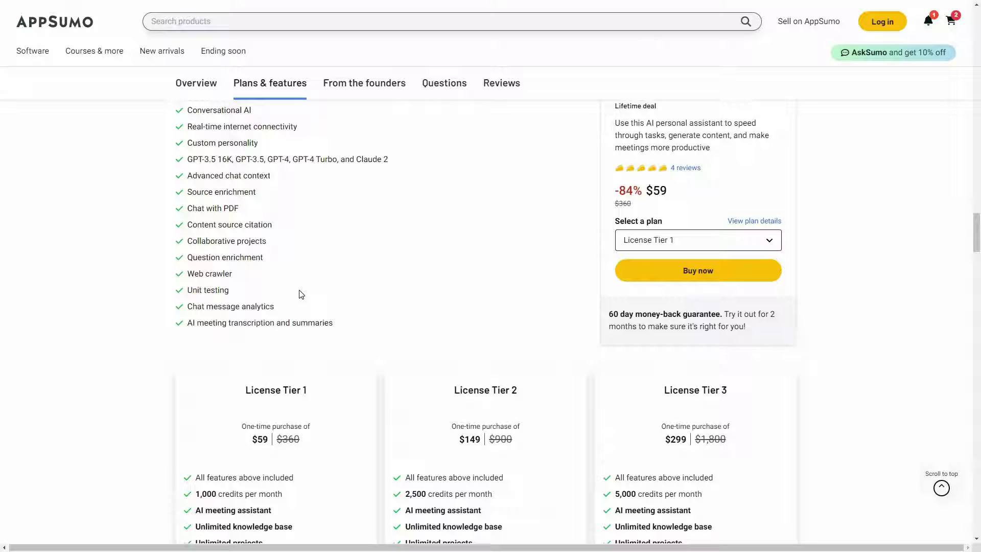
{"action": "scroll", "coordinate": [260, 275], "scroll_direction": "up", "scroll_amount": 3}
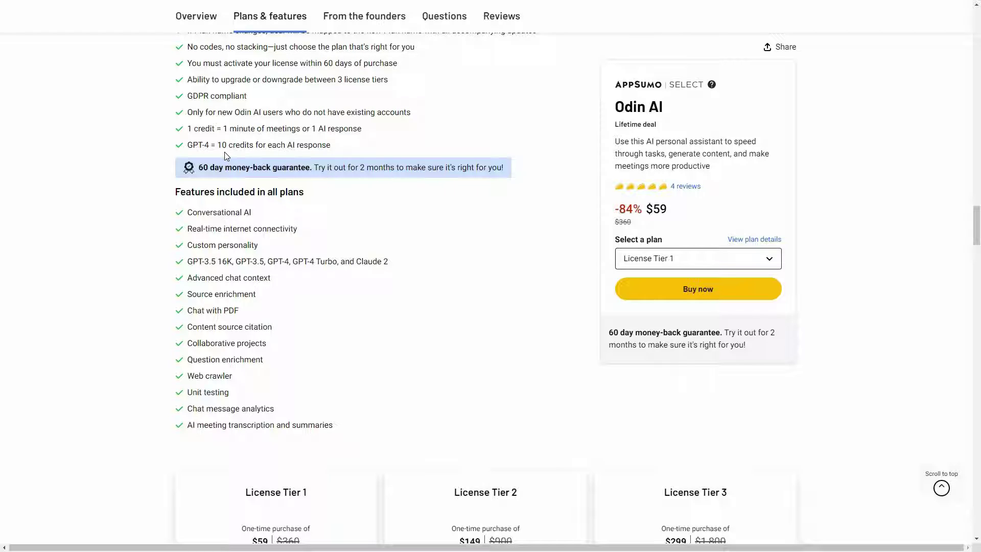
{"action": "scroll", "coordinate": [519, 420], "scroll_direction": "down", "scroll_amount": 3}
{"action": "scroll", "coordinate": [720, 320], "scroll_direction": "down", "scroll_amount": 1}
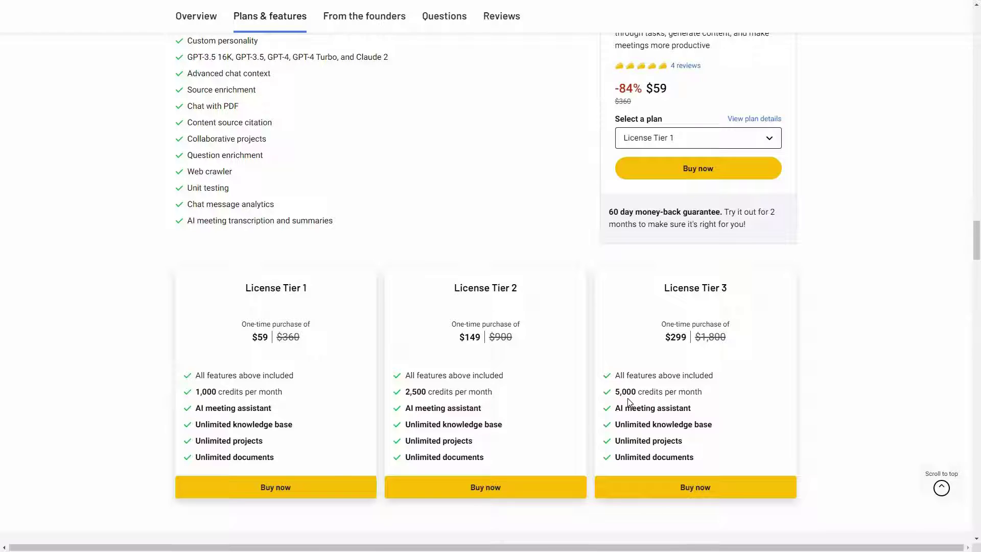
Scroll back up to the deal's plan terms list
{"action": "scroll", "coordinate": [805, 280], "scroll_direction": "up", "scroll_amount": 3}
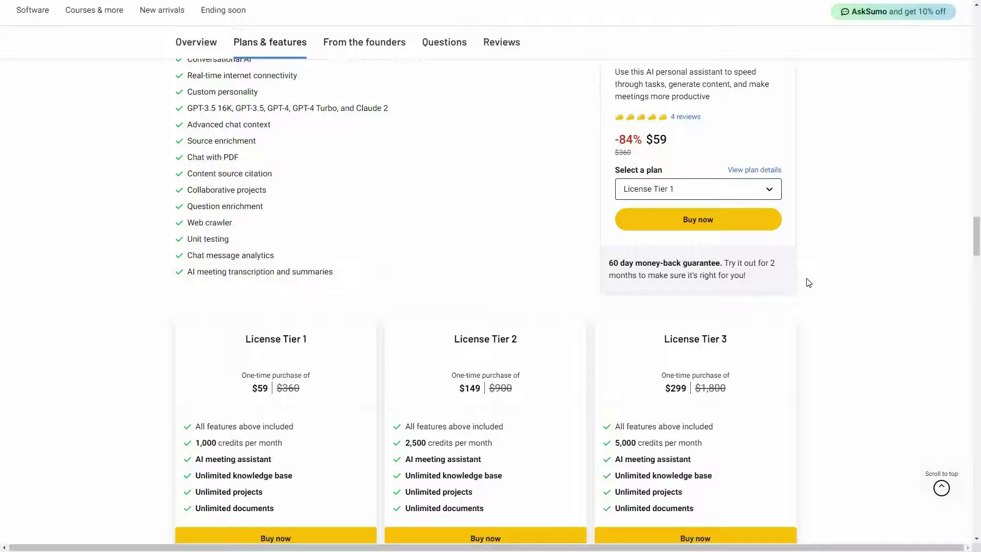
{"action": "scroll", "coordinate": [661, 134], "scroll_direction": "up", "scroll_amount": 1}
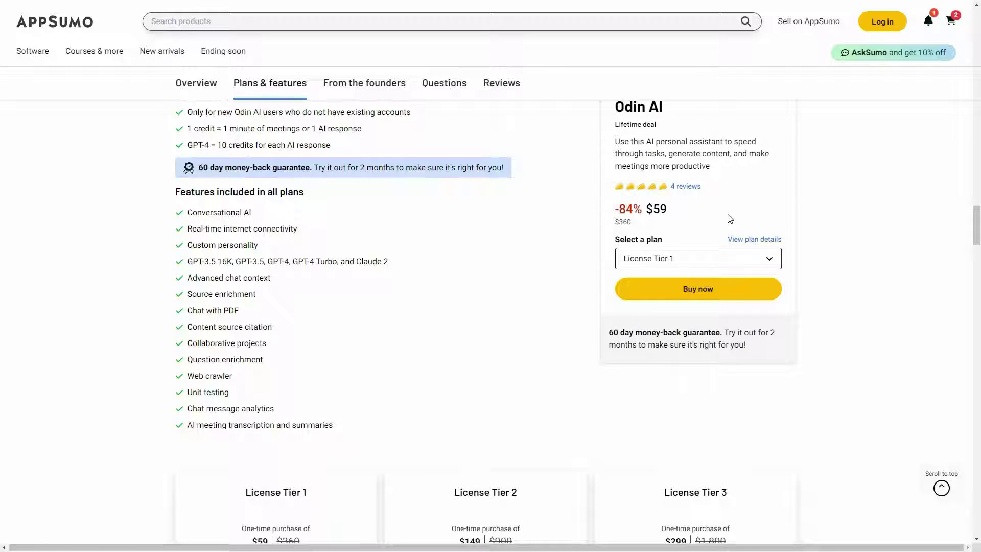
{"action": "scroll", "coordinate": [729, 219], "scroll_direction": "up", "scroll_amount": 2}
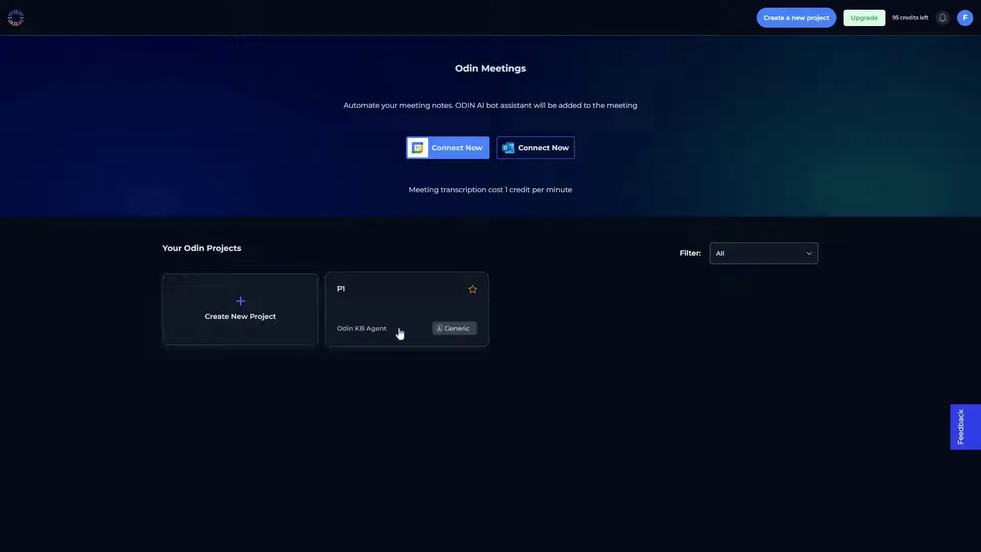
Open project P1's chat, leaving the document scope unchanged at all knowledge-base docs
{"action": "left_click", "coordinate": [351, 298]}
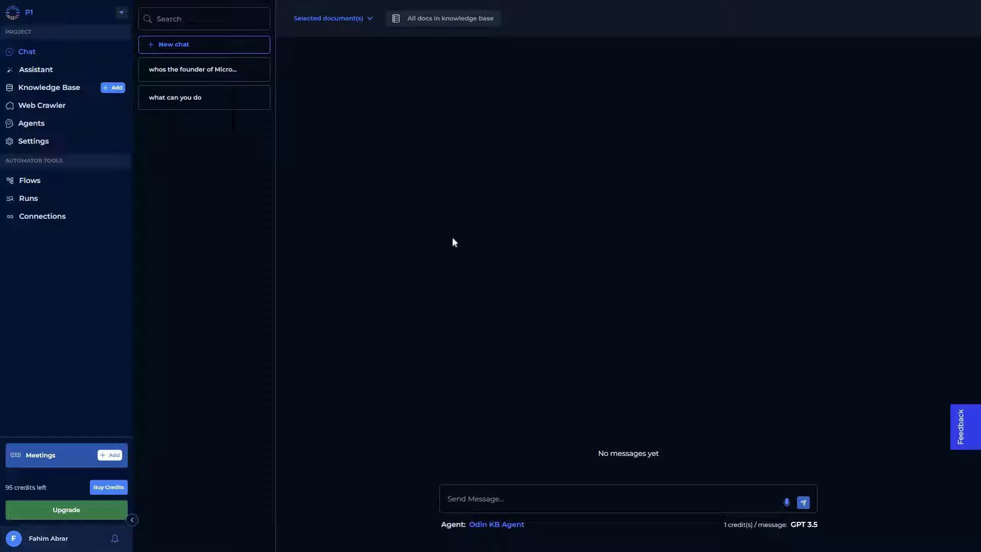
{"action": "left_click", "coordinate": [341, 19]}
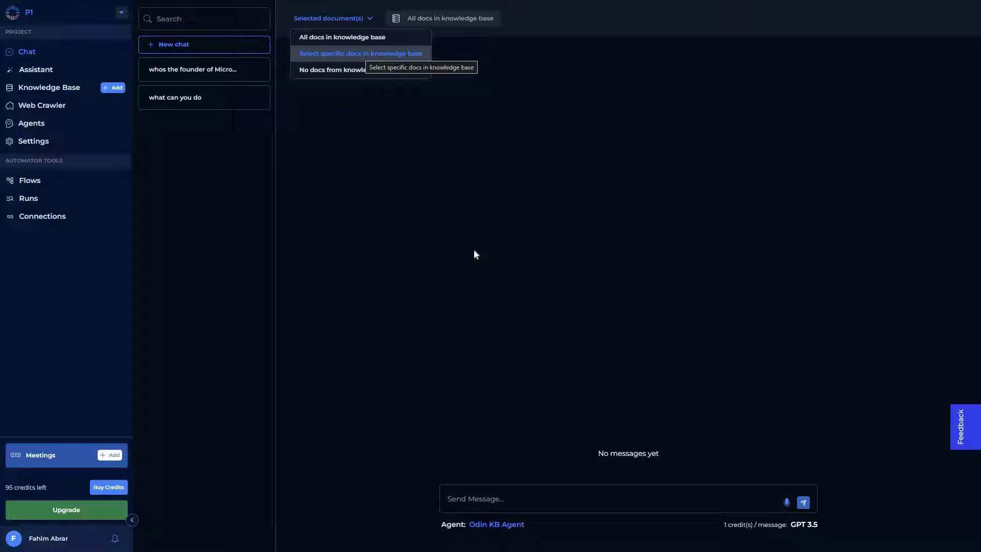
{"action": "left_click", "coordinate": [402, 259]}
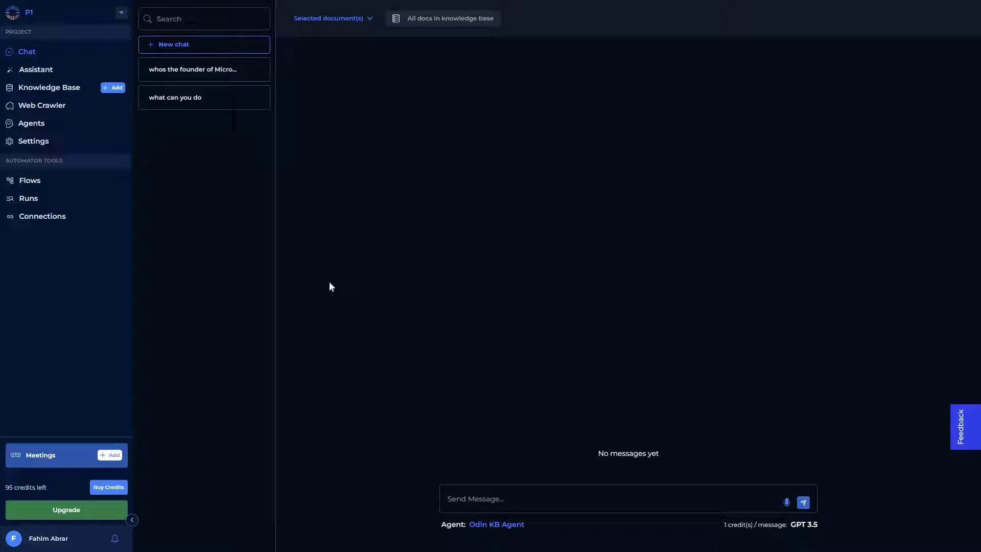
Start a custom agent and inspect its Personality, AI Model and Knowledge Base cards, then go back
{"action": "left_click", "coordinate": [38, 126]}
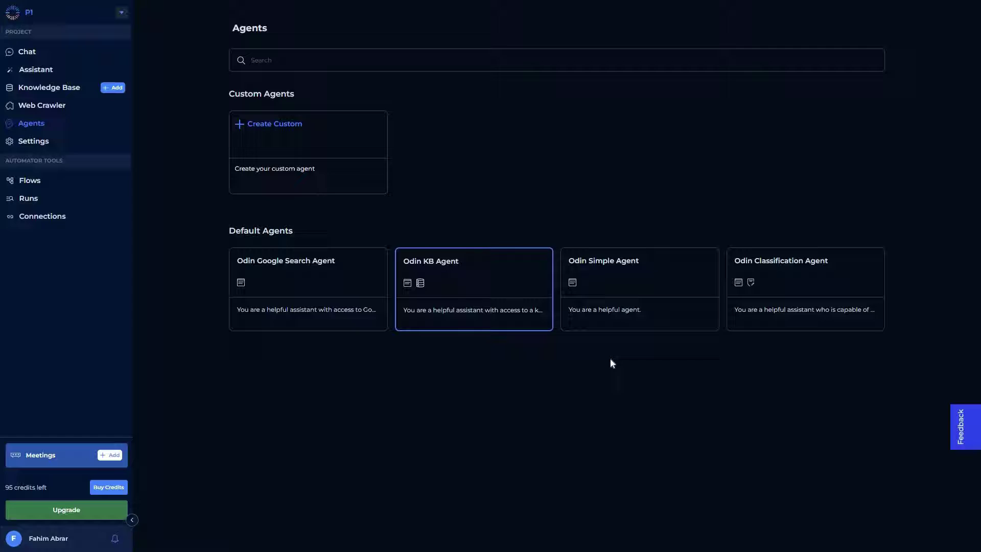
{"action": "left_click", "coordinate": [276, 129]}
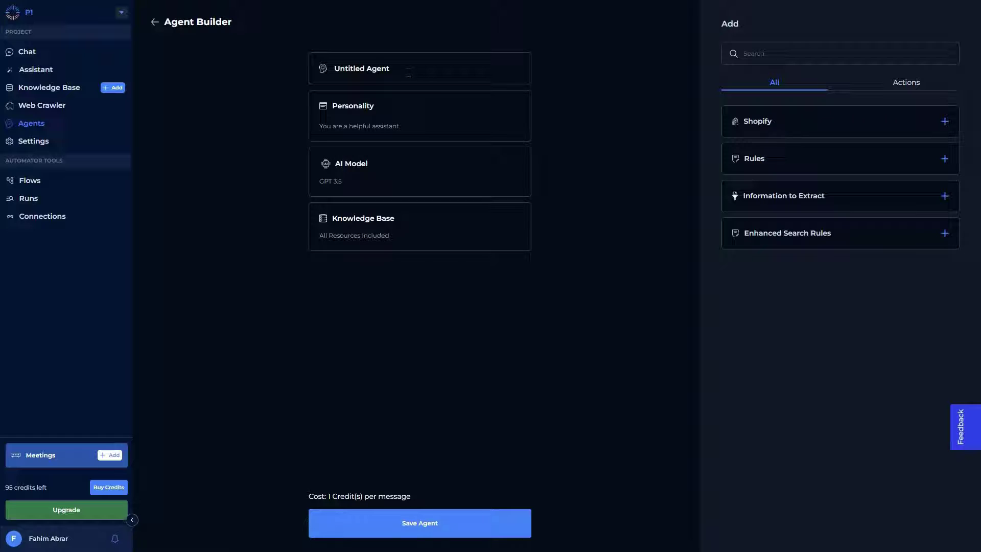
{"action": "left_click", "coordinate": [425, 133]}
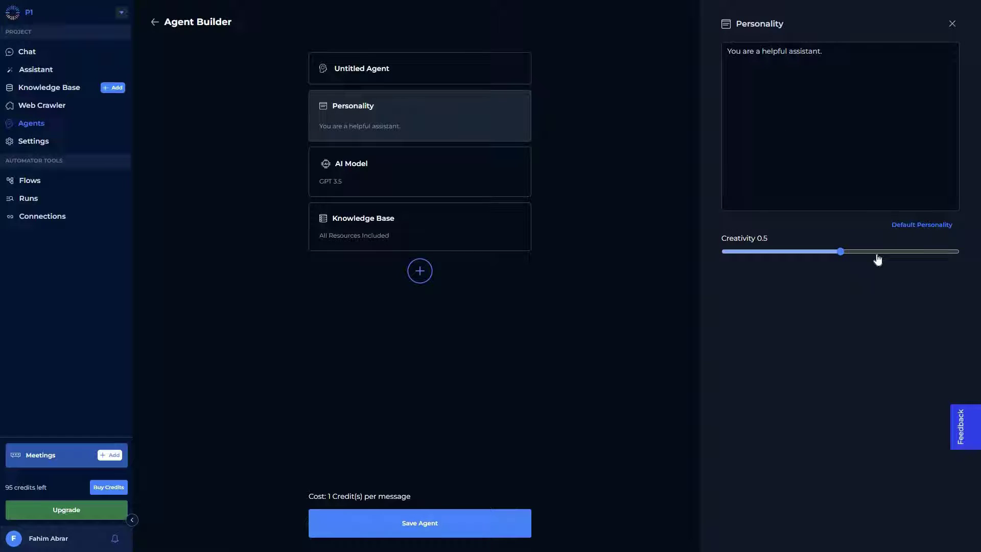
{"action": "left_click", "coordinate": [863, 66]}
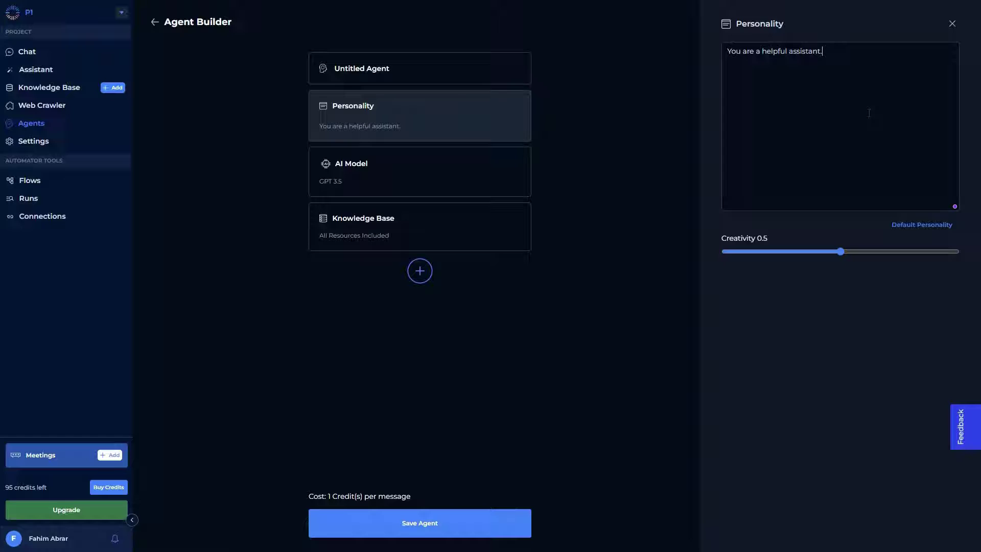
{"action": "left_click", "coordinate": [415, 175]}
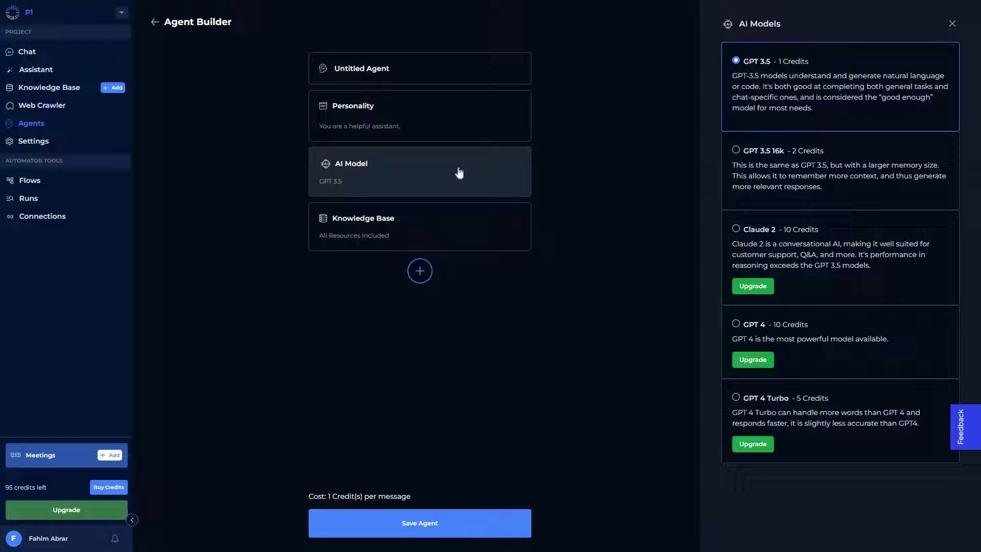
{"action": "left_click", "coordinate": [454, 240]}
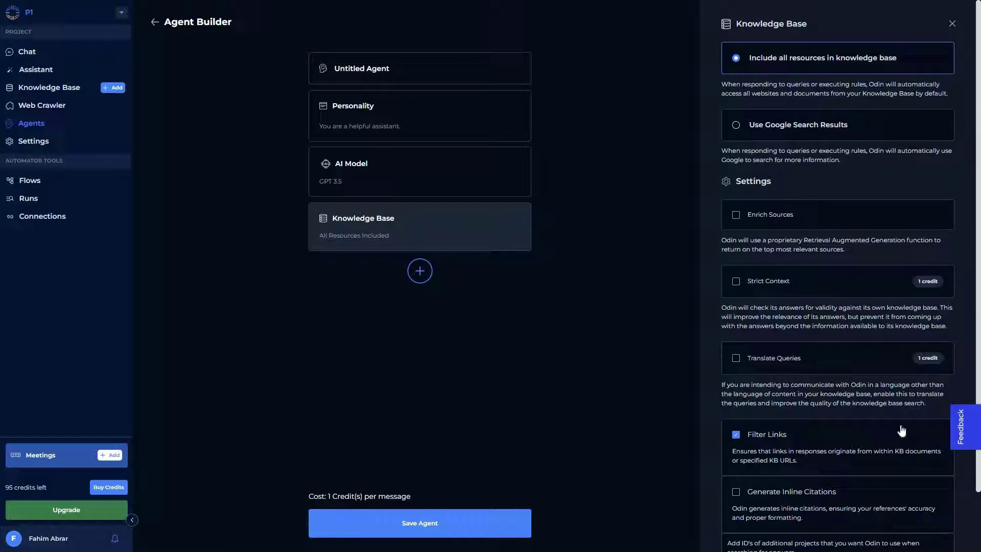
{"action": "scroll", "coordinate": [899, 427], "scroll_direction": "down", "scroll_amount": 1}
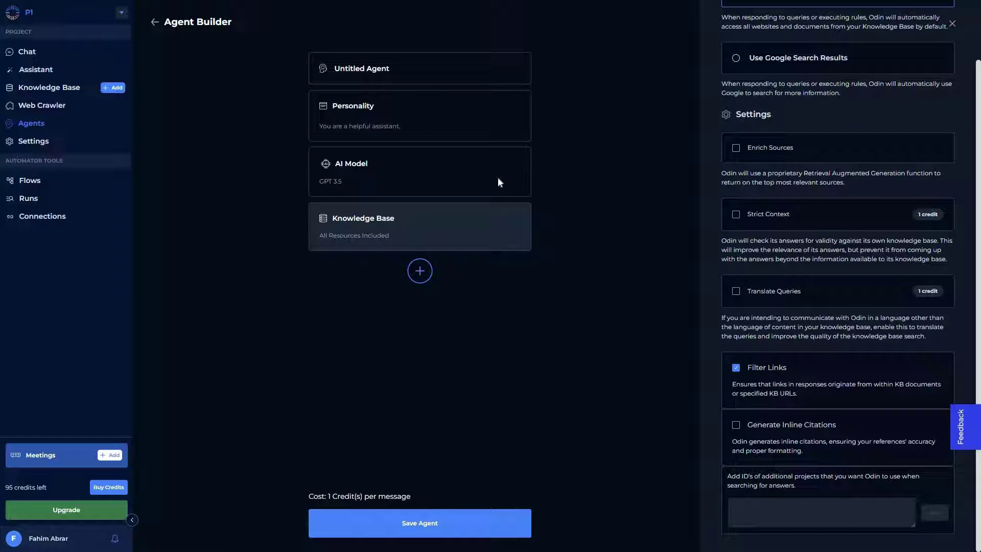
{"action": "key", "text": "alt+Left"}
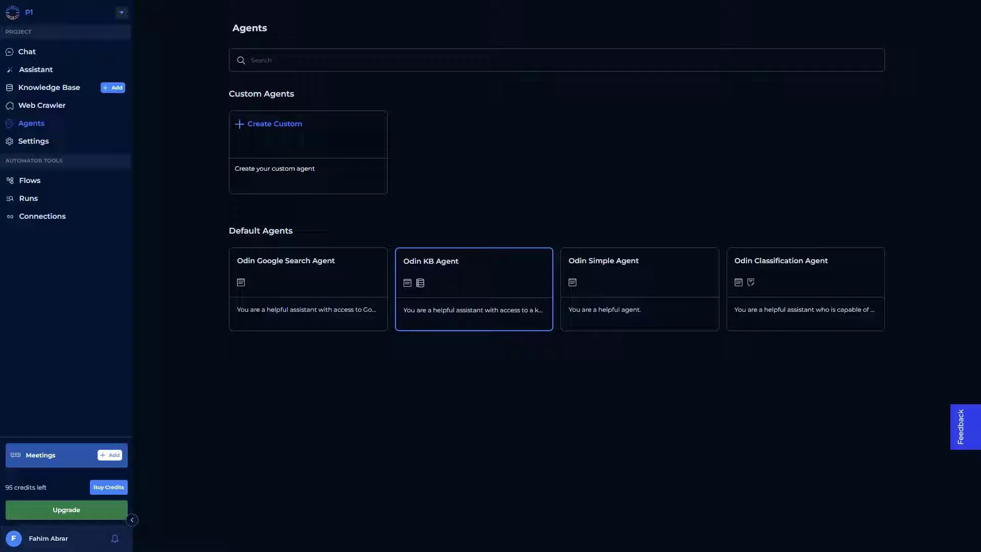
Select the Odin Google Search Agent (GPT 3.5, 1 credit per message) and return to Chat
{"action": "left_click", "coordinate": [301, 287]}
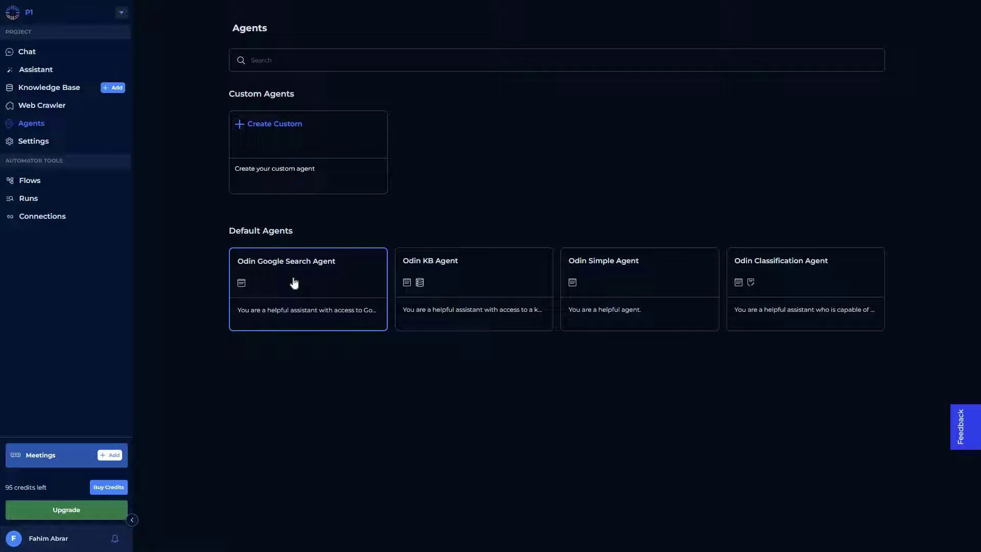
{"action": "left_click", "coordinate": [40, 57]}
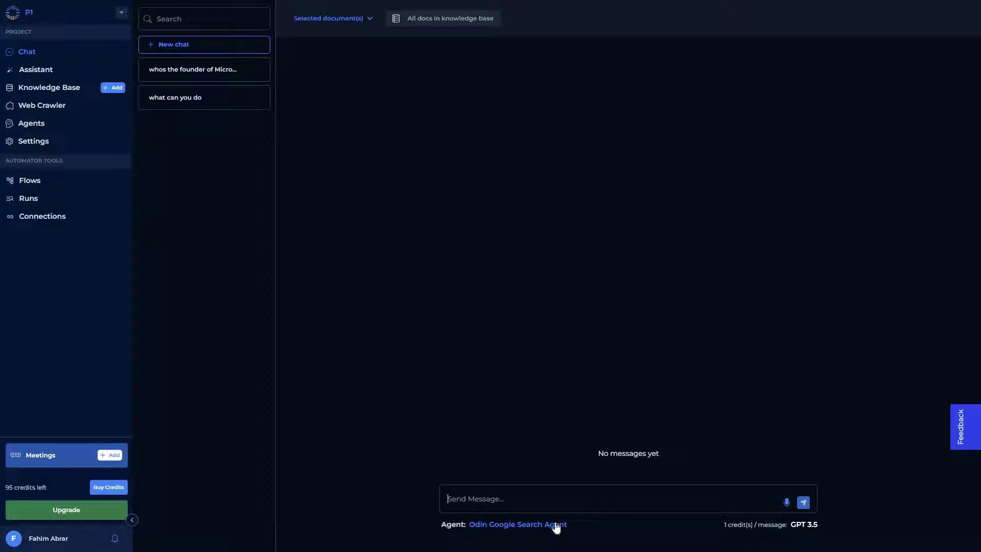
Paste the fastest-animal question into the message box and send it to the search agent
{"action": "left_click", "coordinate": [533, 499]}
{"action": "type", "text": "whats the name of the fastest animal in the world"}
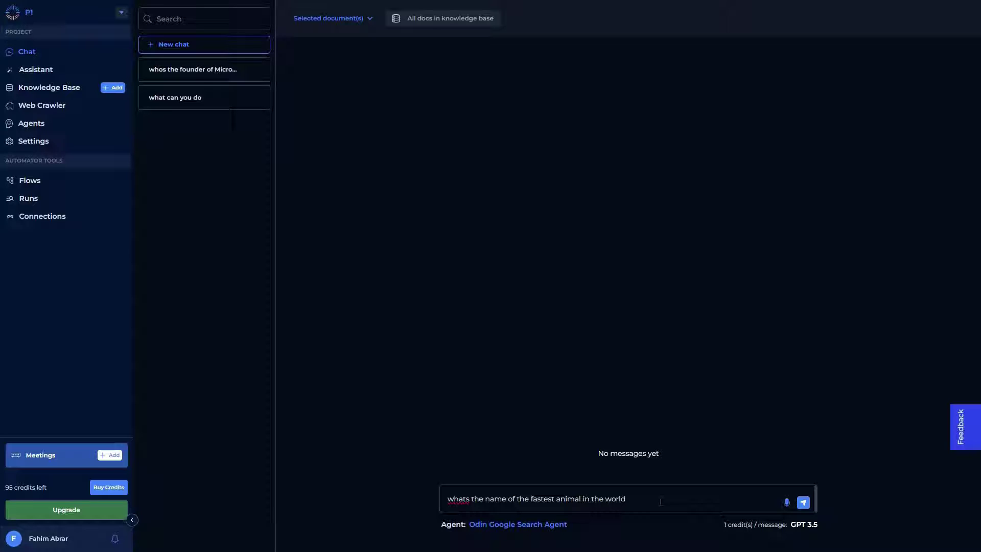
{"action": "left_click", "coordinate": [803, 502]}
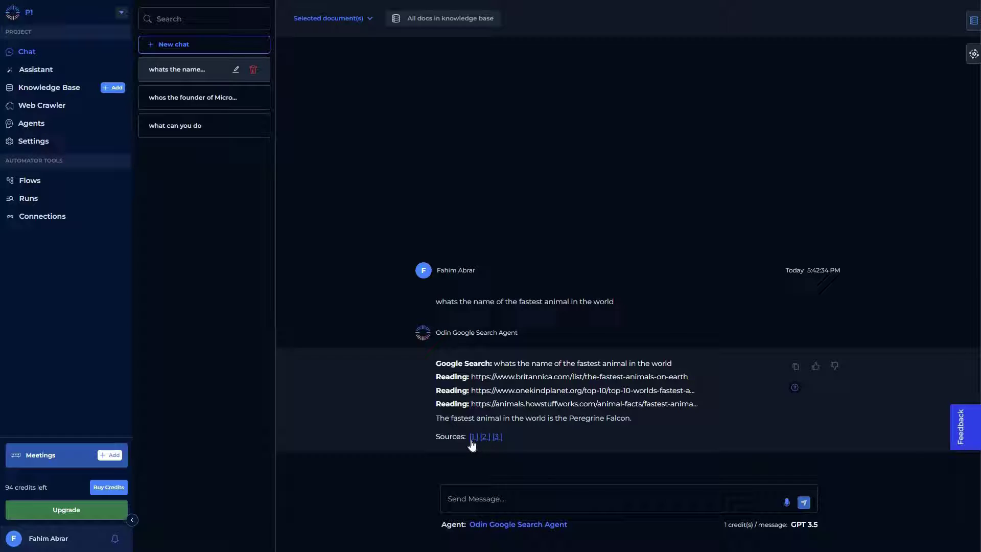
Switch to the Assistant page with templates like Simple Summary, Redline Summary and AI Email Creator
{"action": "mouse_move", "coordinate": [498, 439]}
{"action": "left_click", "coordinate": [34, 76]}
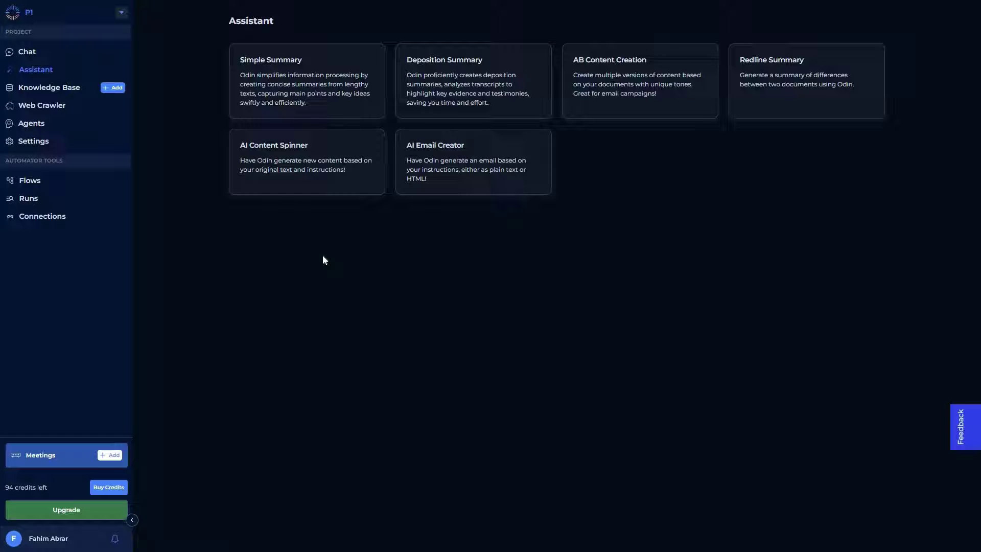
Open the empty Knowledge Base and close its Add Resources dialog
{"action": "left_click", "coordinate": [105, 90]}
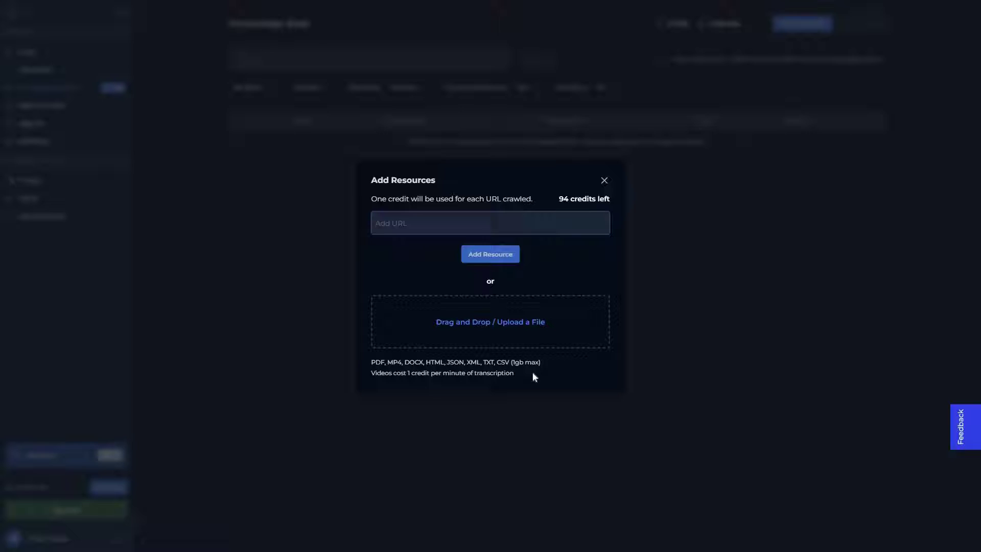
{"action": "left_click", "coordinate": [626, 204]}
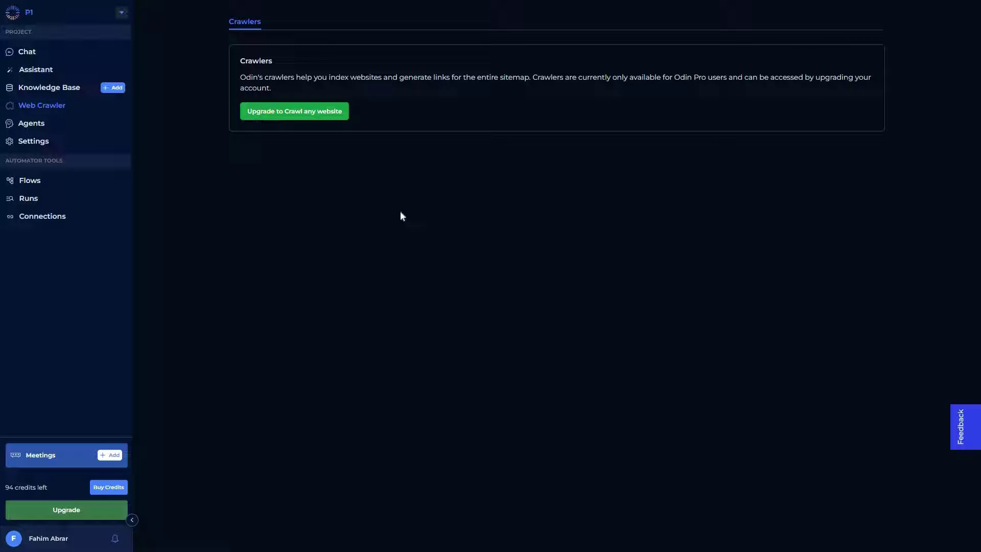
Go to the Agents page listing custom agent creation and the four default agents
{"action": "left_click", "coordinate": [48, 123]}
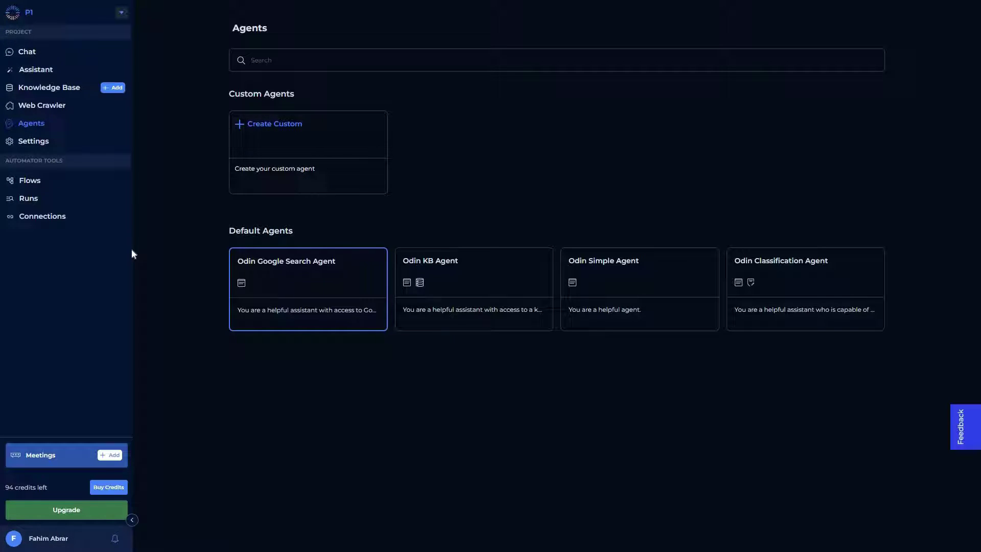
Create a new flow, browse the Apps template filter, then close Browse Templates
{"action": "left_click", "coordinate": [49, 182]}
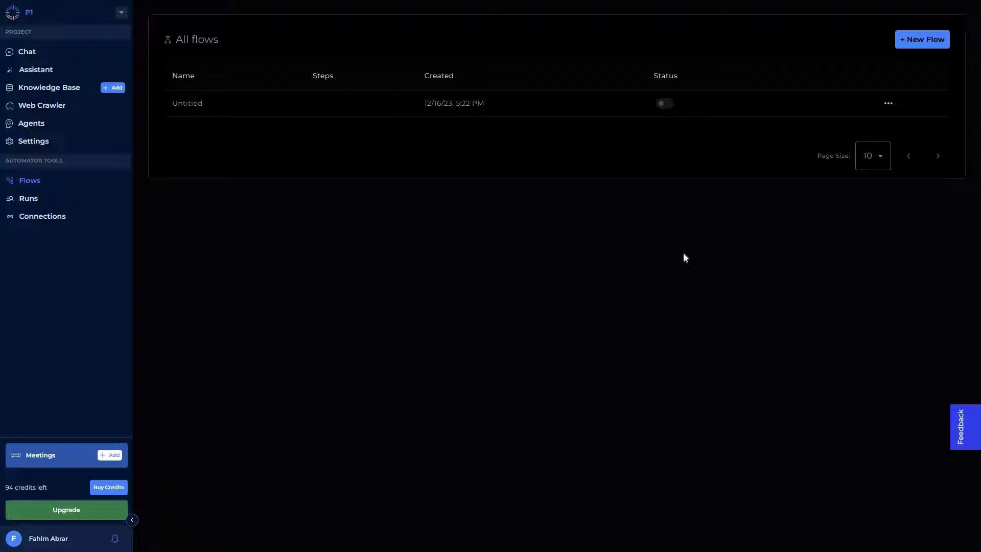
{"action": "left_click", "coordinate": [913, 47]}
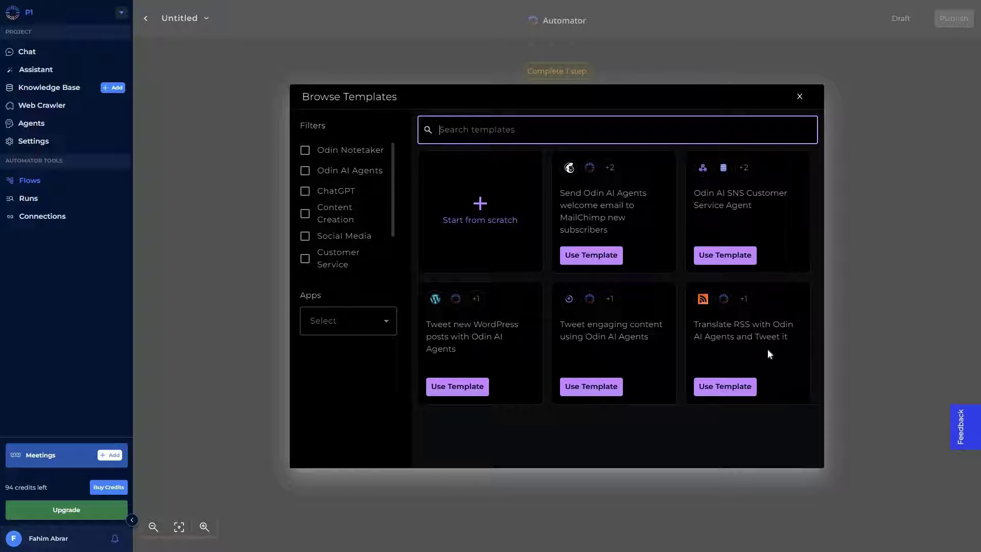
{"action": "left_click", "coordinate": [387, 321]}
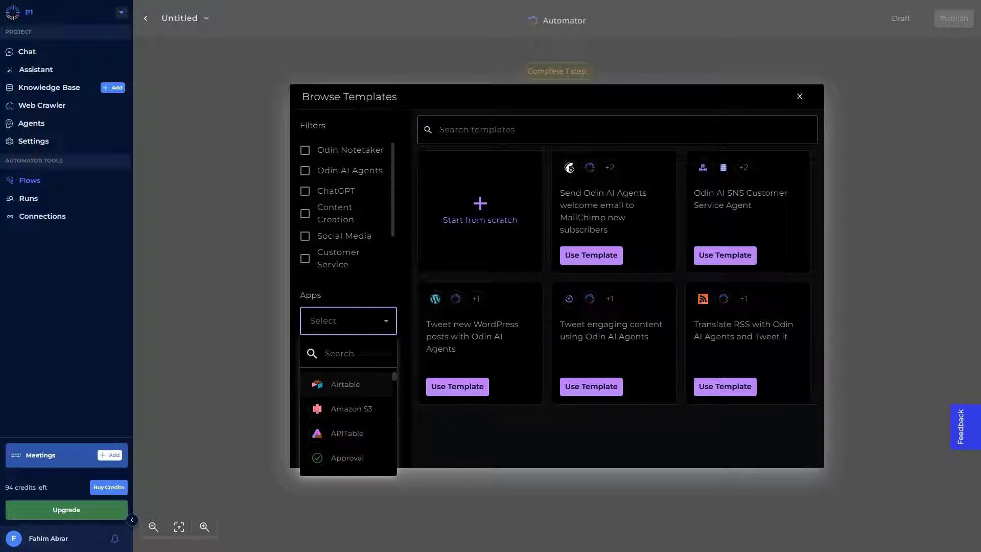
{"action": "scroll", "coordinate": [393, 385], "scroll_direction": "down", "scroll_amount": 3}
{"action": "scroll", "coordinate": [394, 387], "scroll_direction": "down", "scroll_amount": 5}
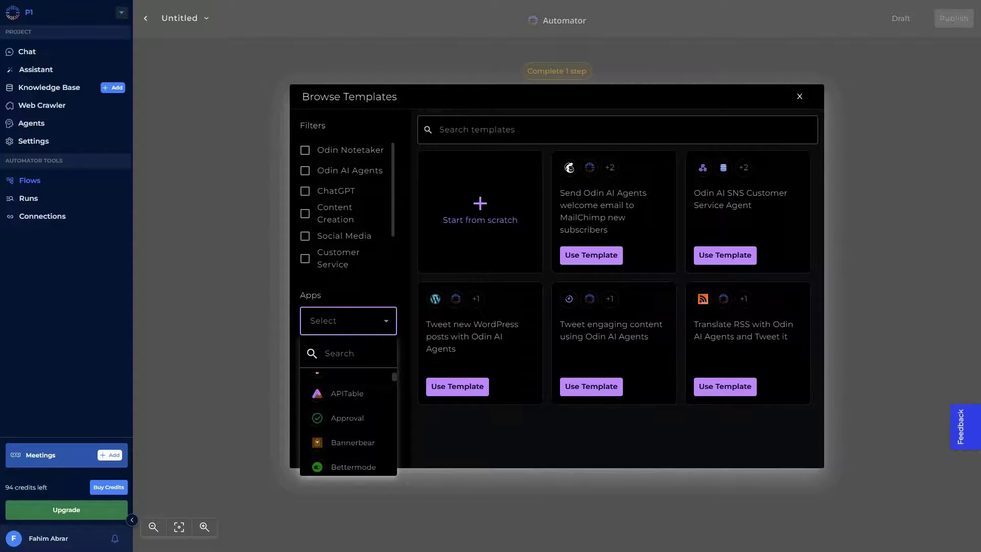
{"action": "scroll", "coordinate": [395, 392], "scroll_direction": "down", "scroll_amount": 8}
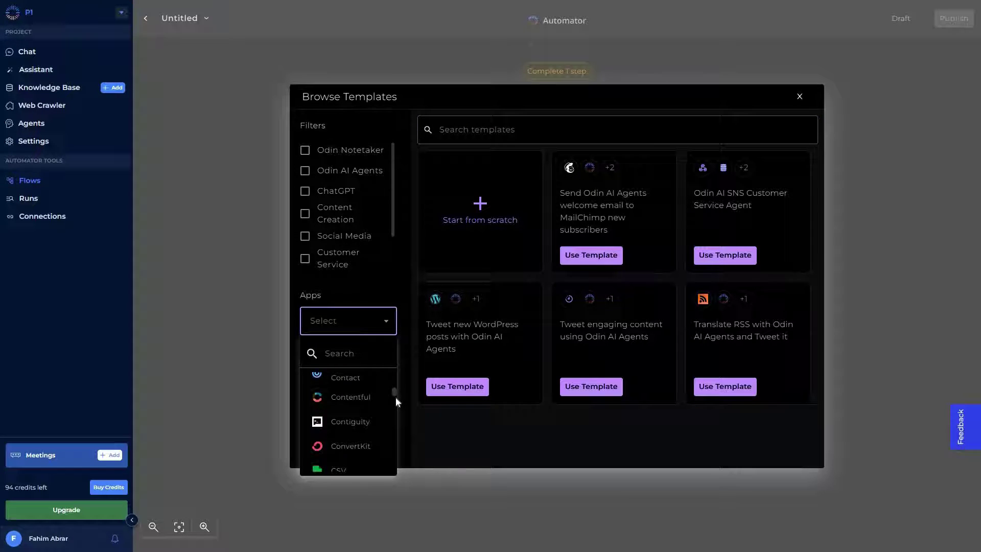
{"action": "left_click", "coordinate": [799, 97]}
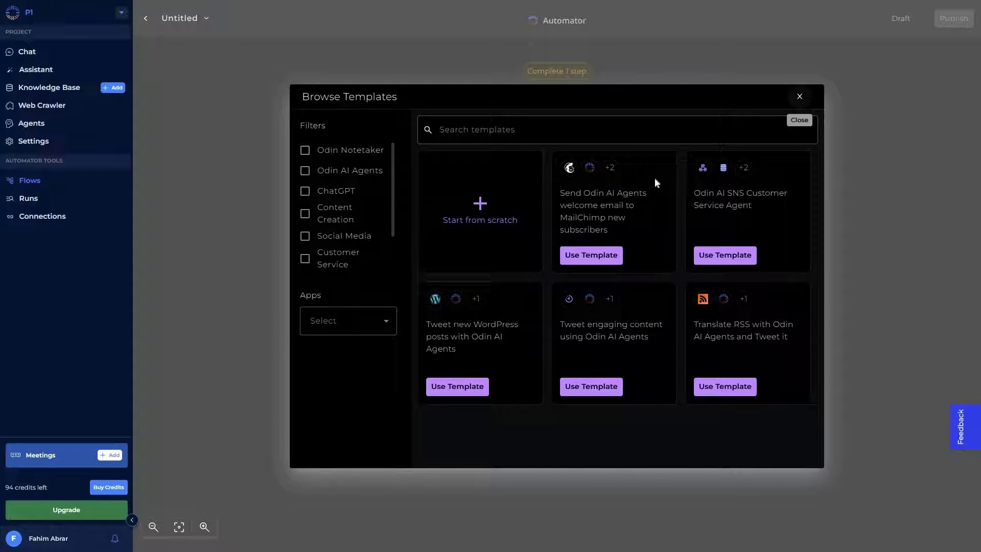
{"action": "key", "text": "Escape"}
Browse the Core and App Events trigger options, add a step after the trigger, then view the empty Runs page
{"action": "left_click", "coordinate": [554, 131]}
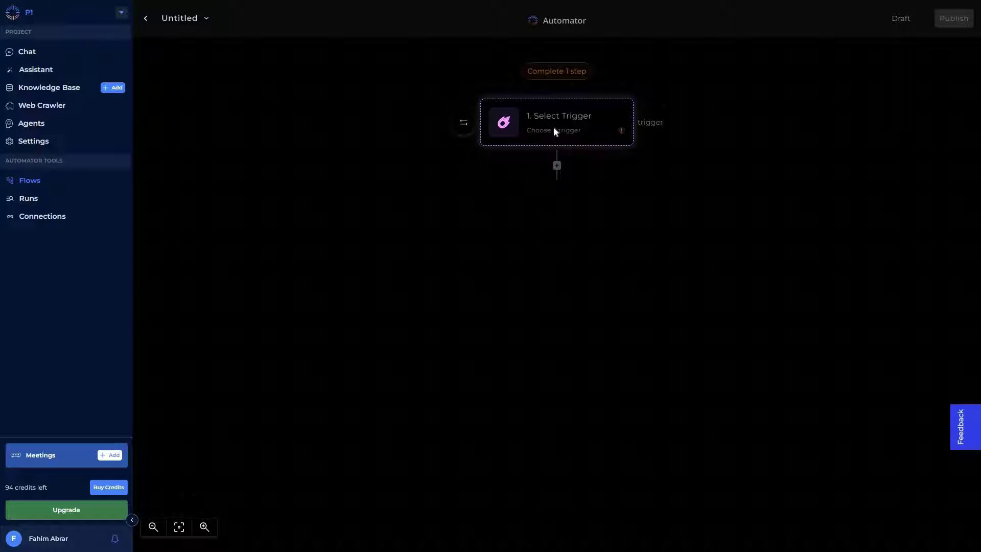
{"action": "scroll", "coordinate": [853, 150], "scroll_direction": "down", "scroll_amount": 3}
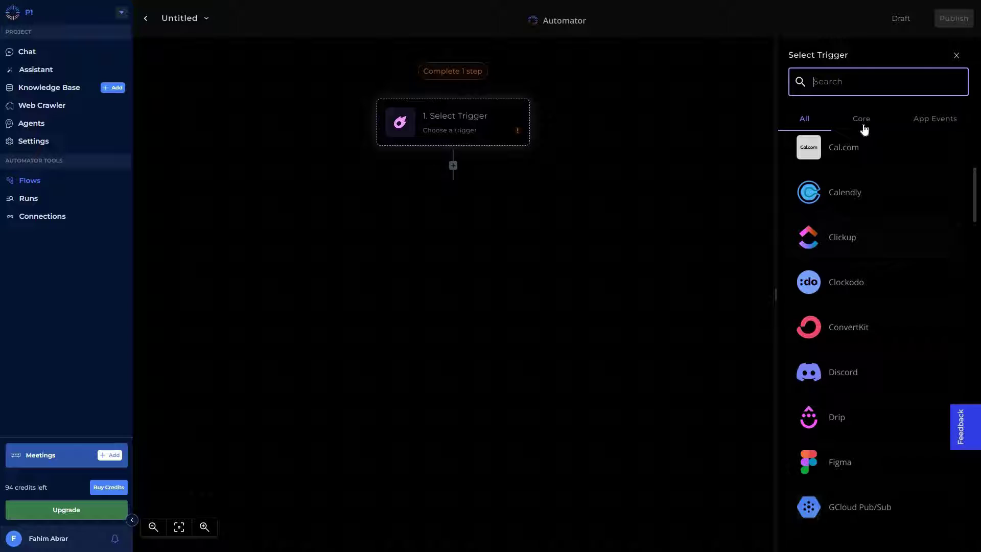
{"action": "left_click", "coordinate": [863, 123]}
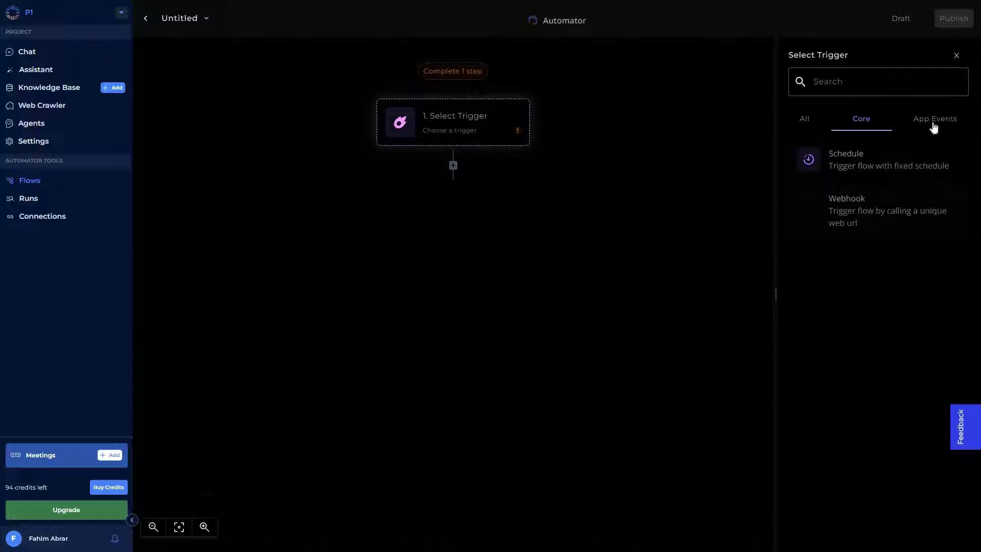
{"action": "left_click", "coordinate": [933, 127]}
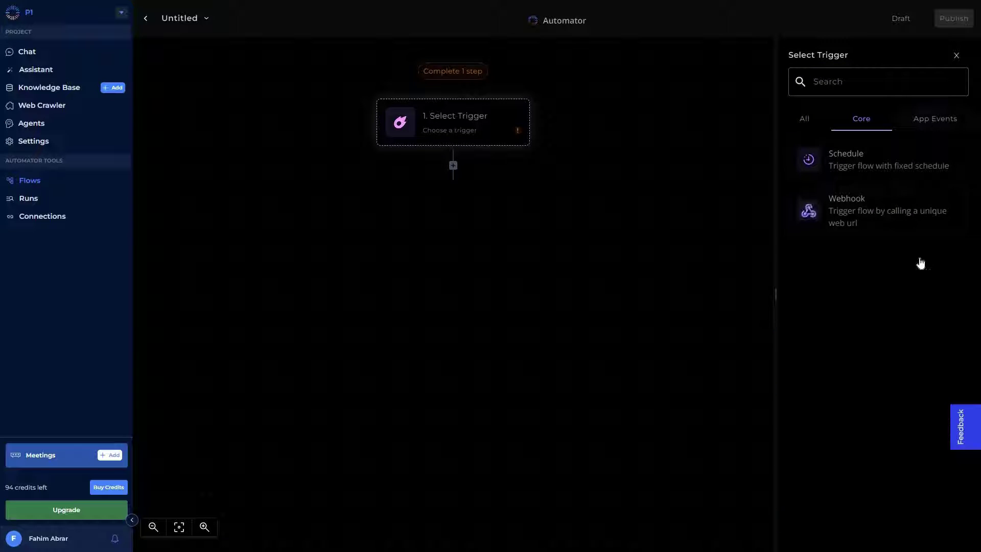
{"action": "left_click", "coordinate": [453, 167]}
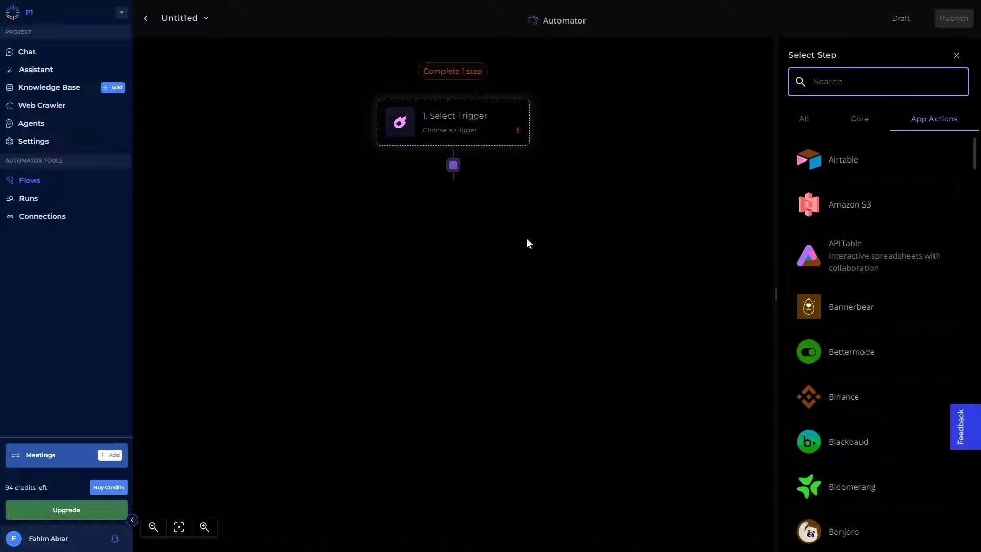
{"action": "left_click", "coordinate": [36, 200]}
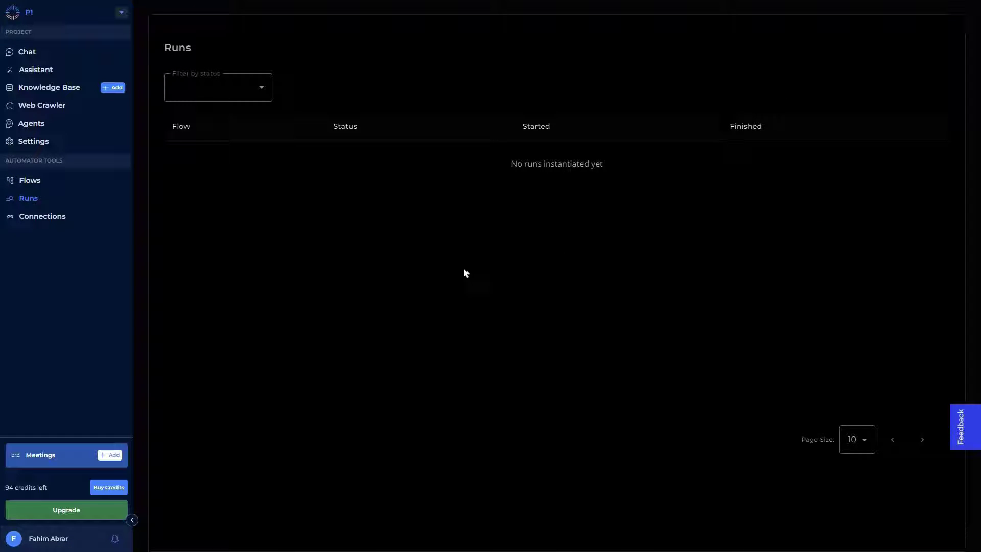
Visit the Connections page, then switch to the Meetings workspace
{"action": "left_click", "coordinate": [44, 221]}
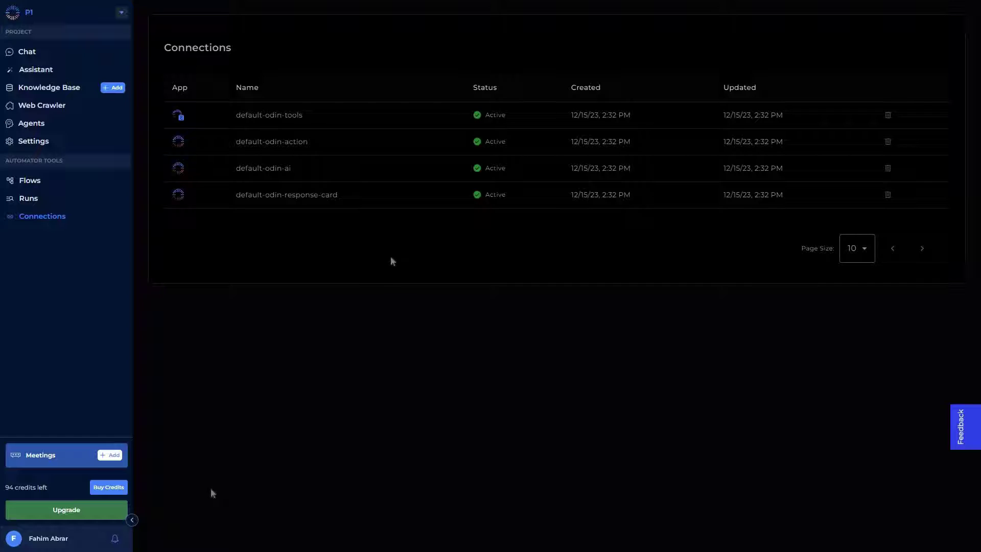
{"action": "left_click", "coordinate": [40, 456]}
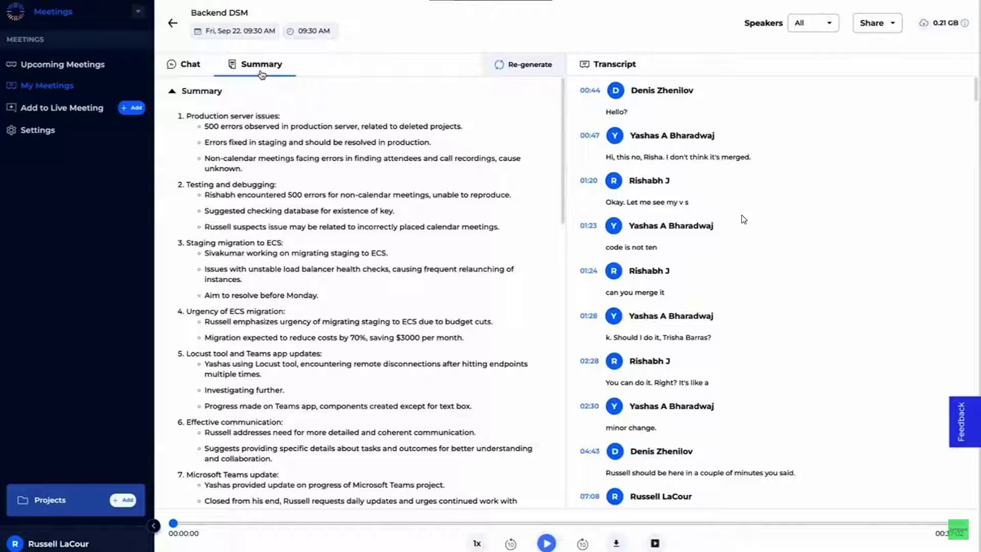
Move from the Backend DSM meeting's summary to its Chat tab
{"action": "left_click", "coordinate": [184, 67]}
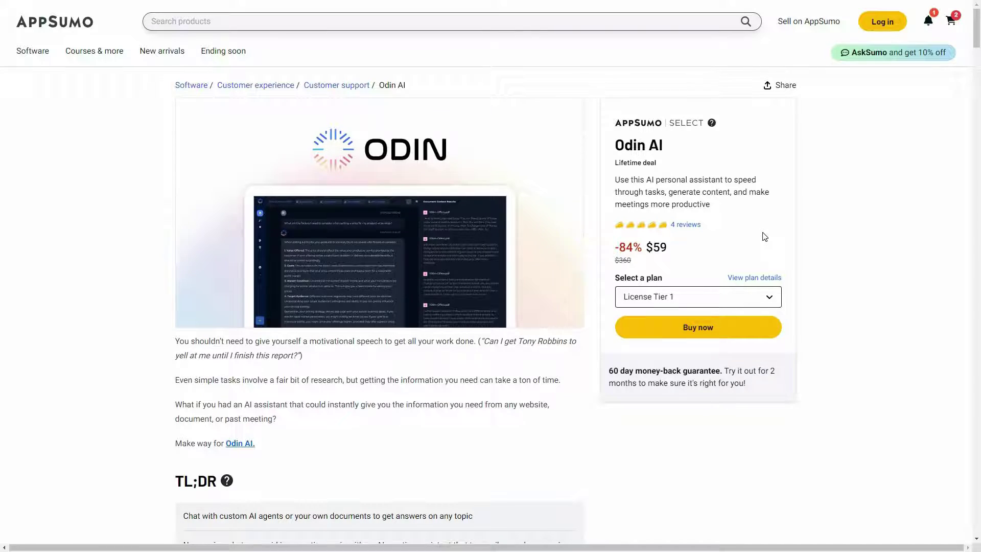
Go to Plans & features and reach the $59, $149 and $299 License Tier cards
{"action": "scroll", "coordinate": [856, 274], "scroll_direction": "down", "scroll_amount": 2}
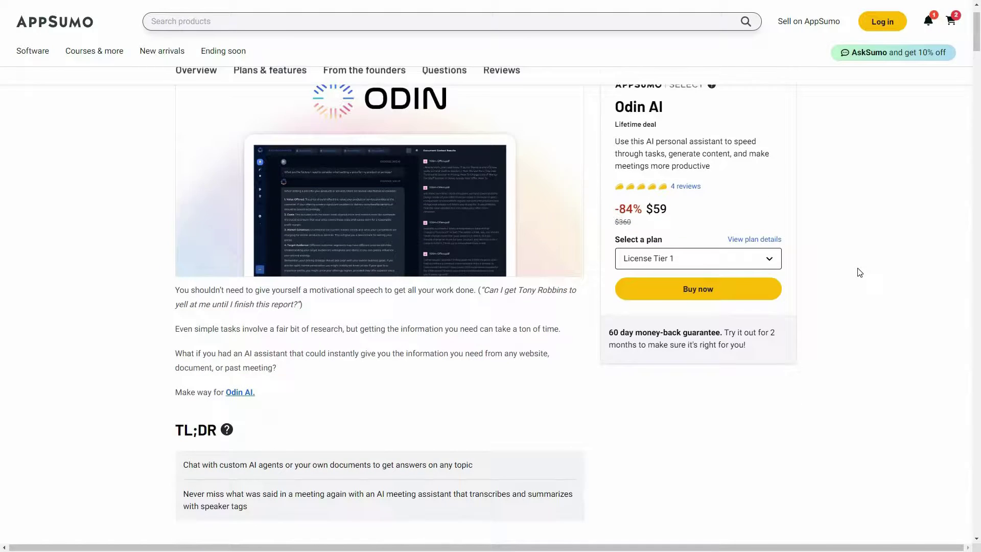
{"action": "scroll", "coordinate": [861, 276], "scroll_direction": "down", "scroll_amount": 4}
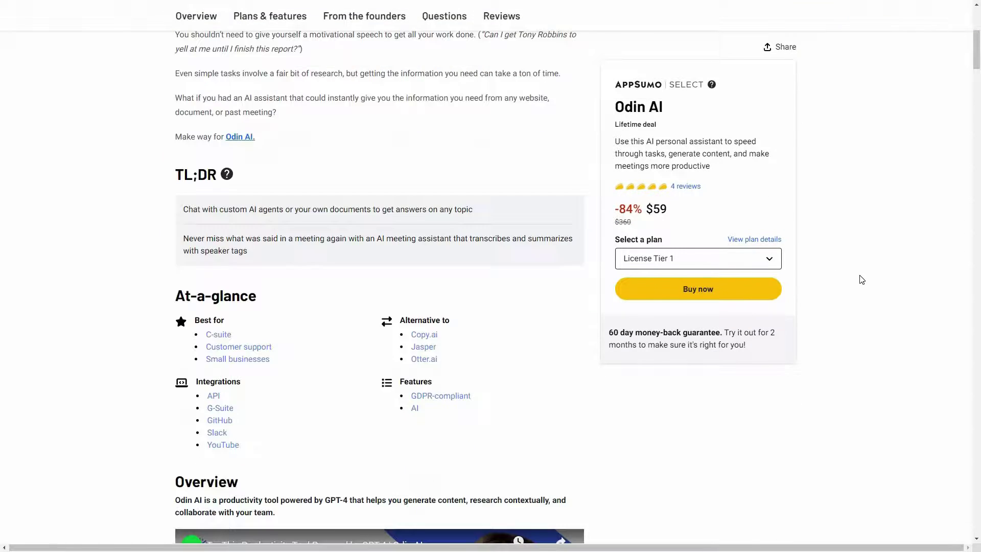
{"action": "scroll", "coordinate": [863, 282], "scroll_direction": "down", "scroll_amount": 2}
{"action": "scroll", "coordinate": [868, 287], "scroll_direction": "down", "scroll_amount": 3}
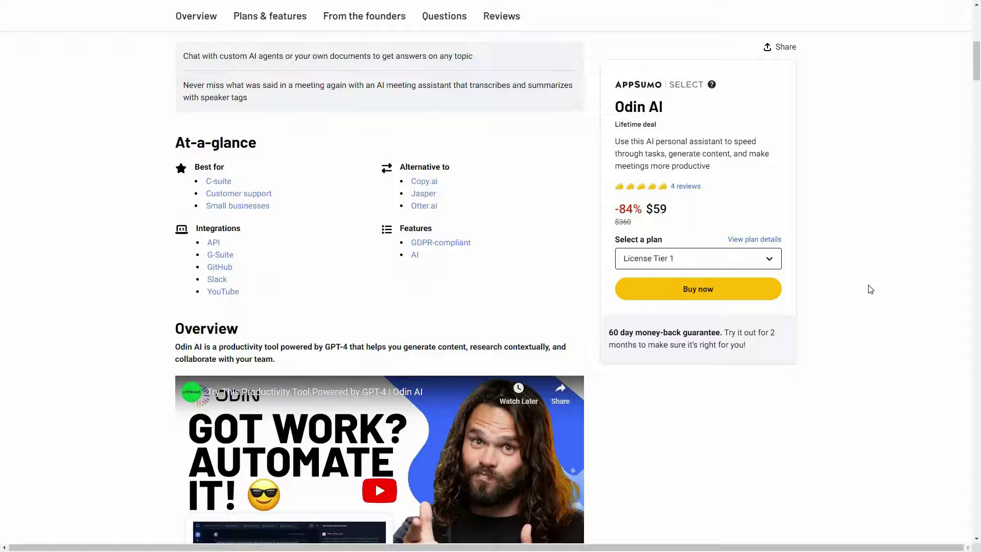
{"action": "scroll", "coordinate": [870, 290], "scroll_direction": "down", "scroll_amount": 4}
{"action": "scroll", "coordinate": [872, 292], "scroll_direction": "down", "scroll_amount": 6}
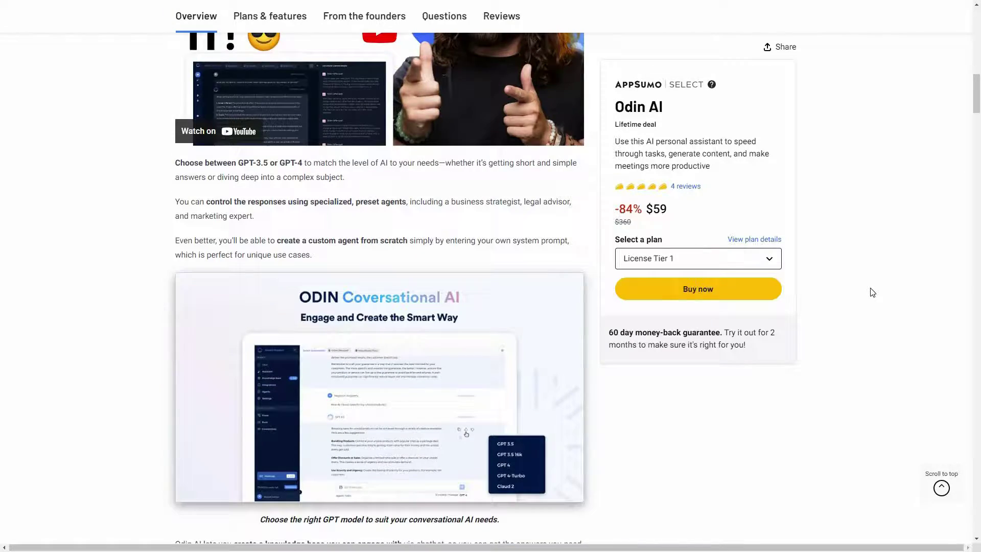
{"action": "scroll", "coordinate": [872, 291], "scroll_direction": "up", "scroll_amount": 1}
{"action": "scroll", "coordinate": [872, 291], "scroll_direction": "down", "scroll_amount": 3}
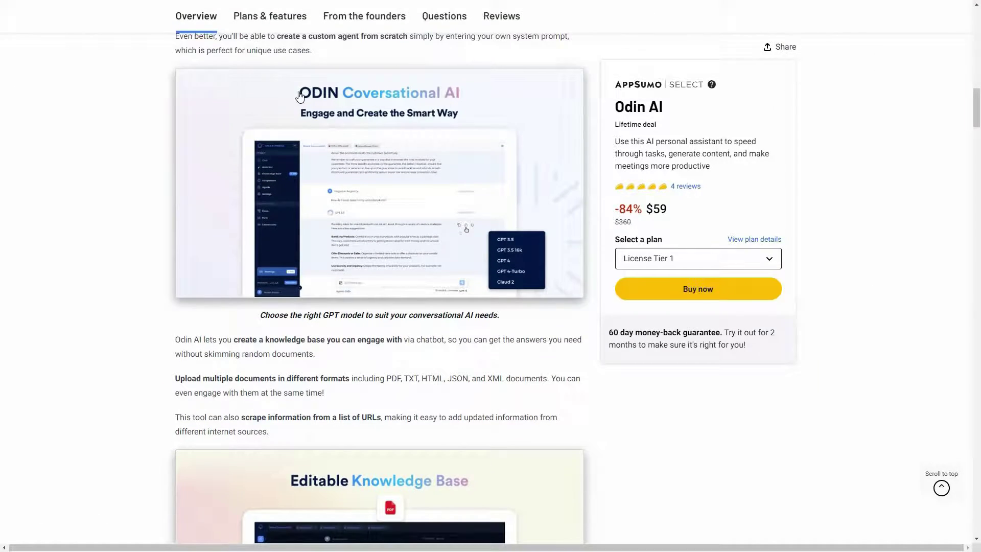
{"action": "left_click", "coordinate": [275, 27]}
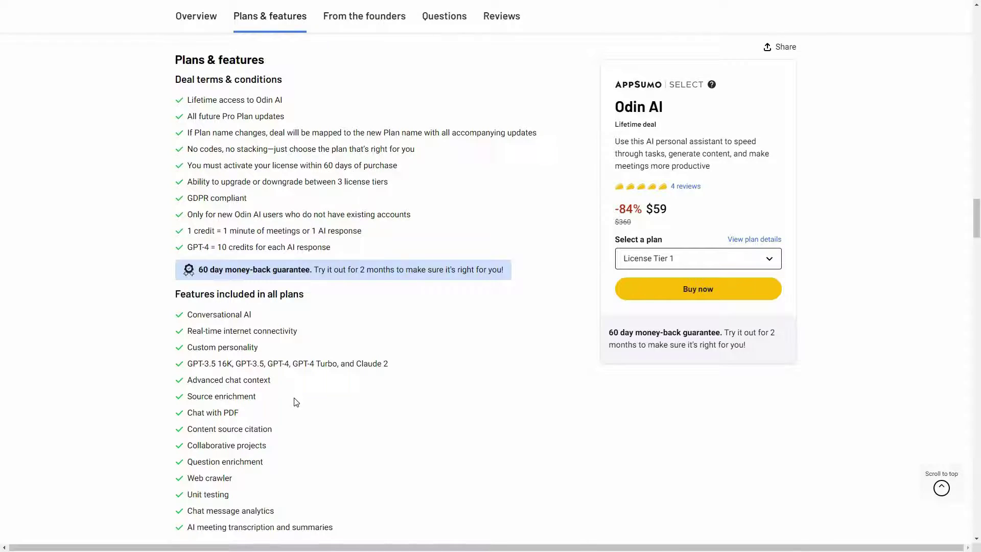
{"action": "scroll", "coordinate": [307, 435], "scroll_direction": "down", "scroll_amount": 1}
{"action": "scroll", "coordinate": [604, 431], "scroll_direction": "down", "scroll_amount": 3}
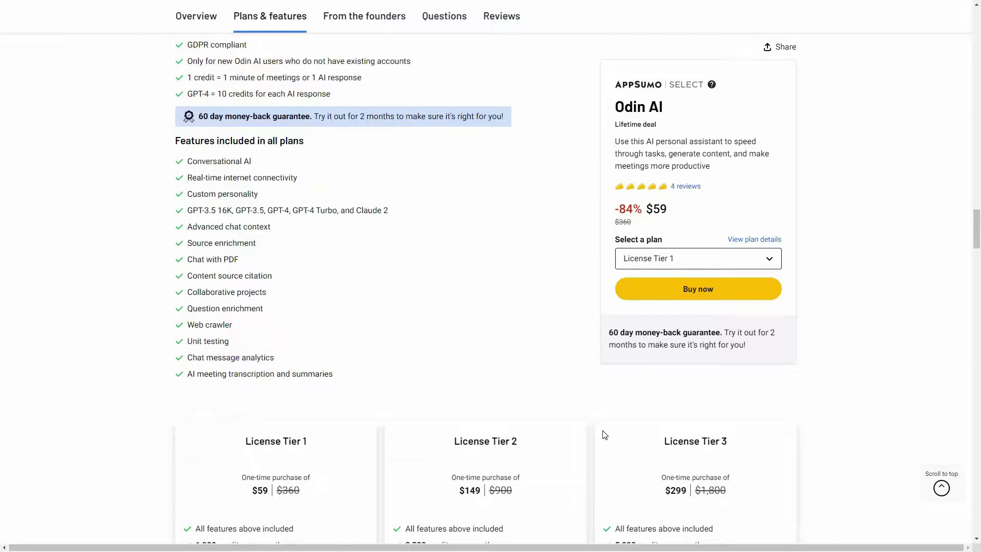
{"action": "scroll", "coordinate": [818, 401], "scroll_direction": "down", "scroll_amount": 2}
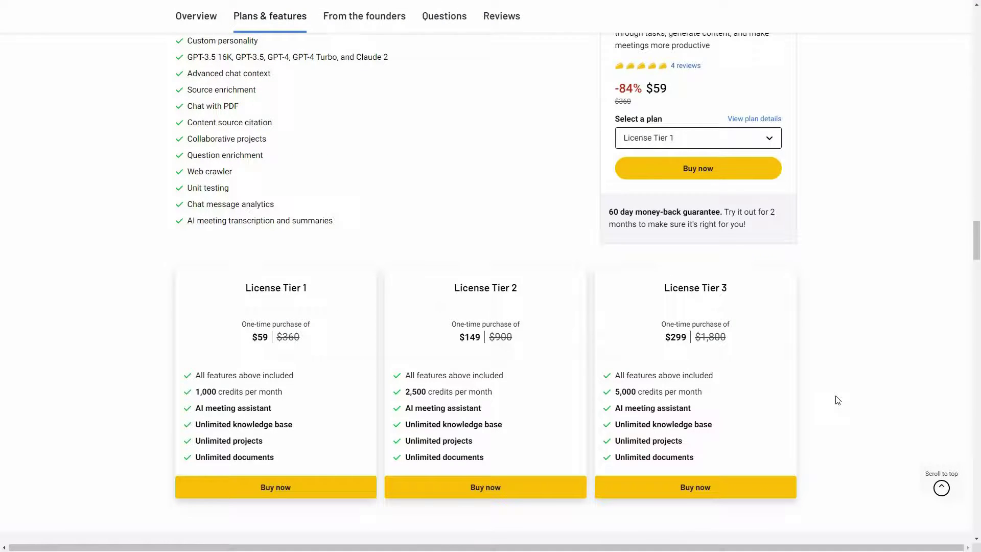